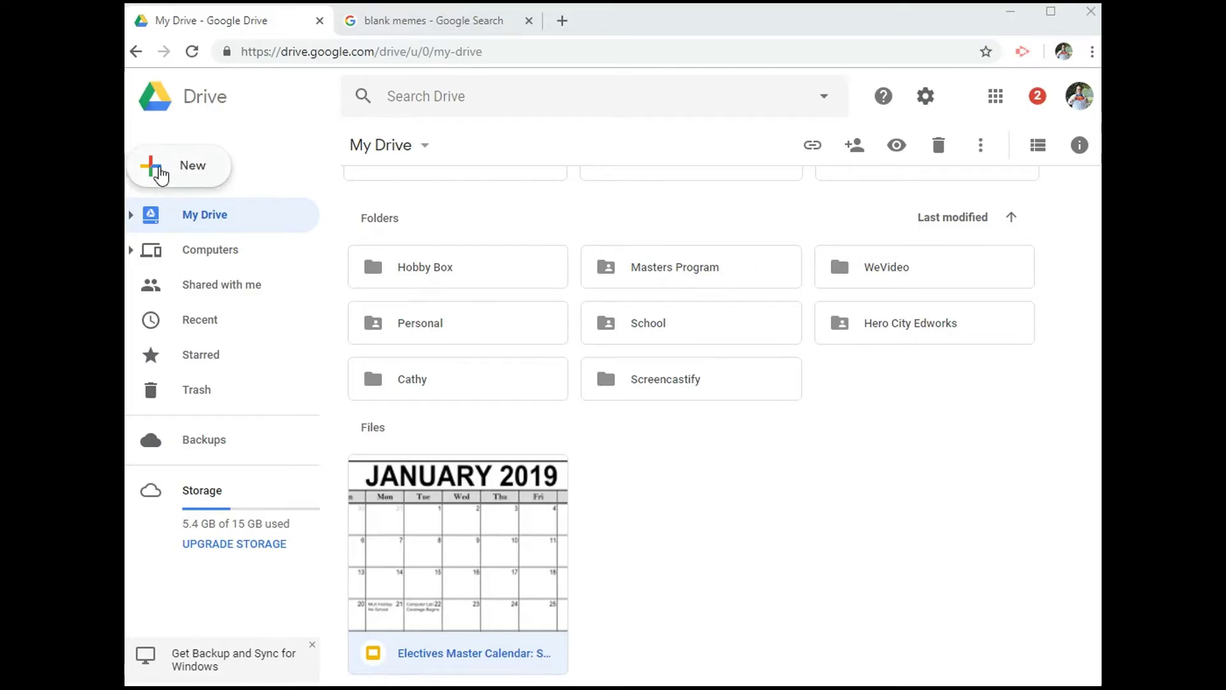
Step: Create a blank Google Drawings file from Drive's New menu
left_click(161, 176)
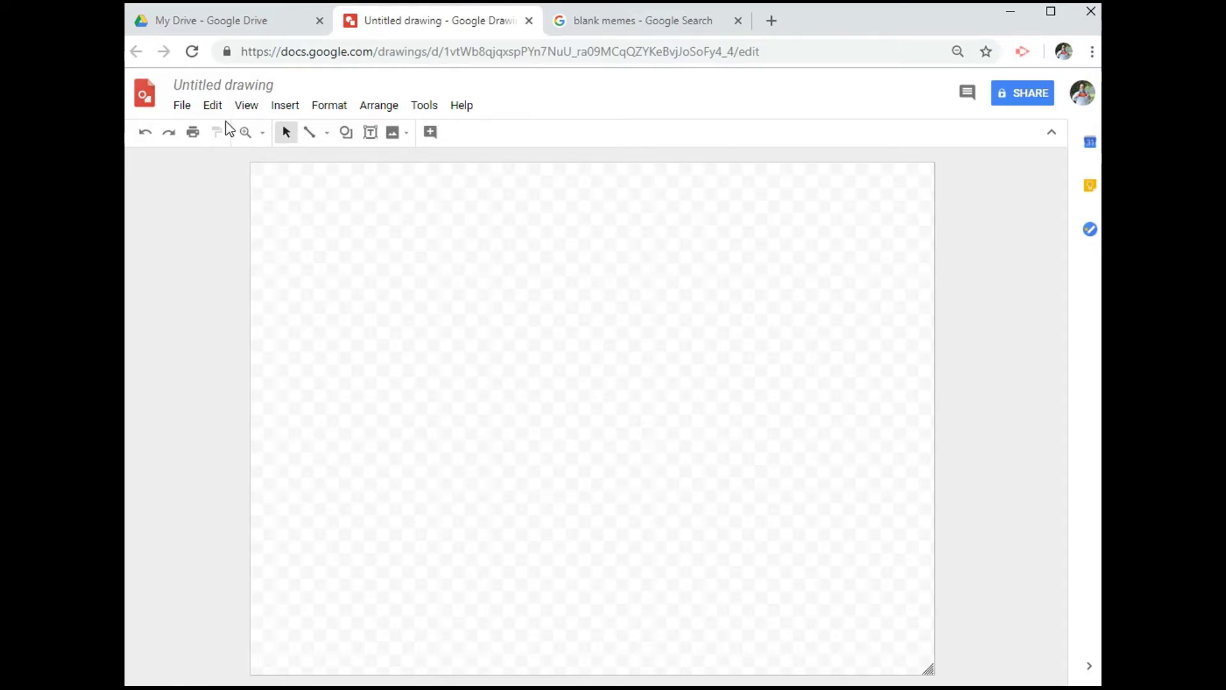
Step: Retitle the untitled drawing as 'Meme Example'
left_click(240, 87)
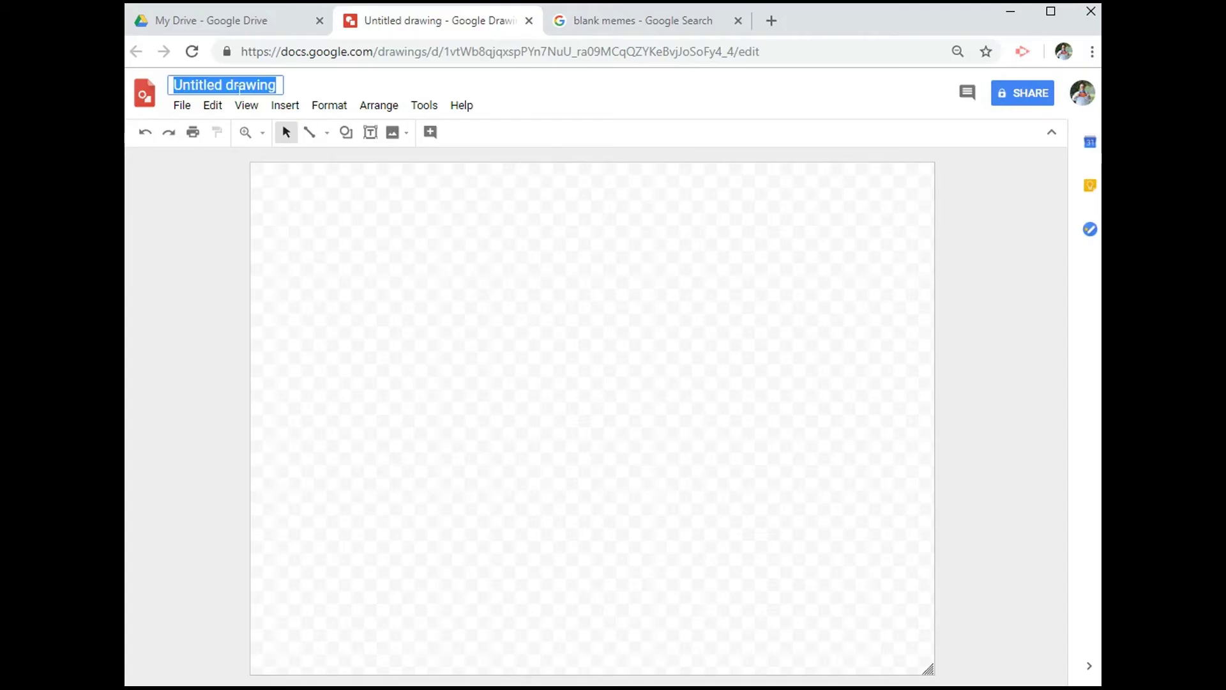
type("Meme Exa")
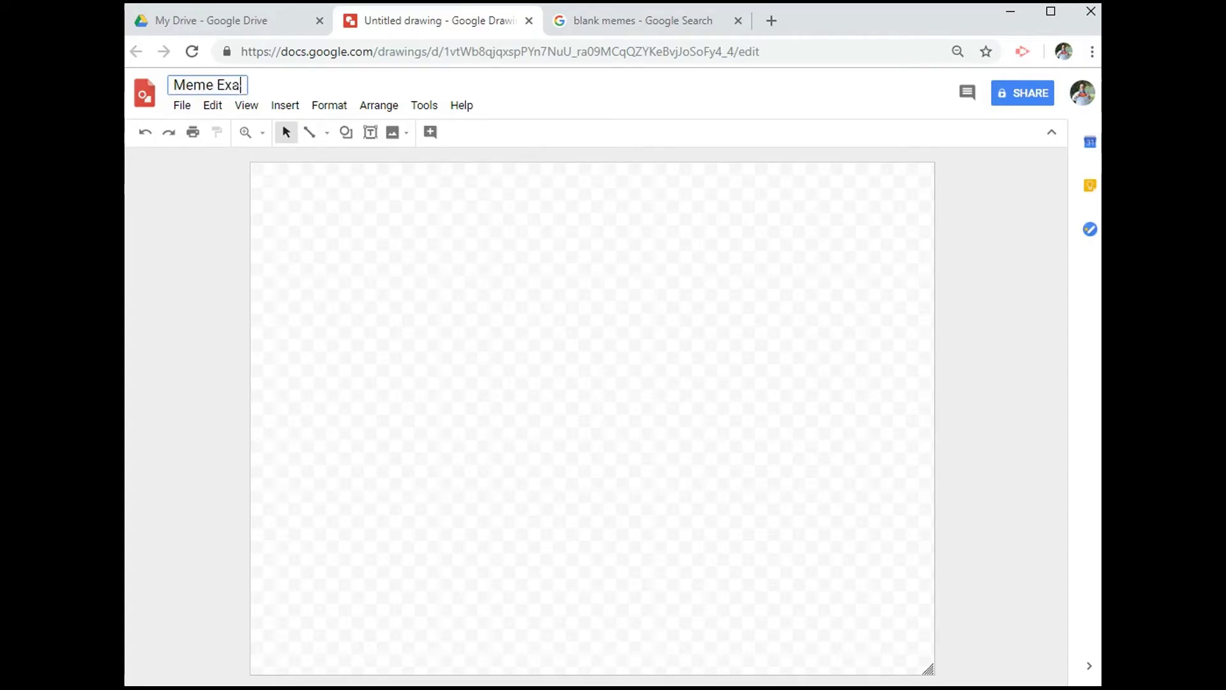
type("mple")
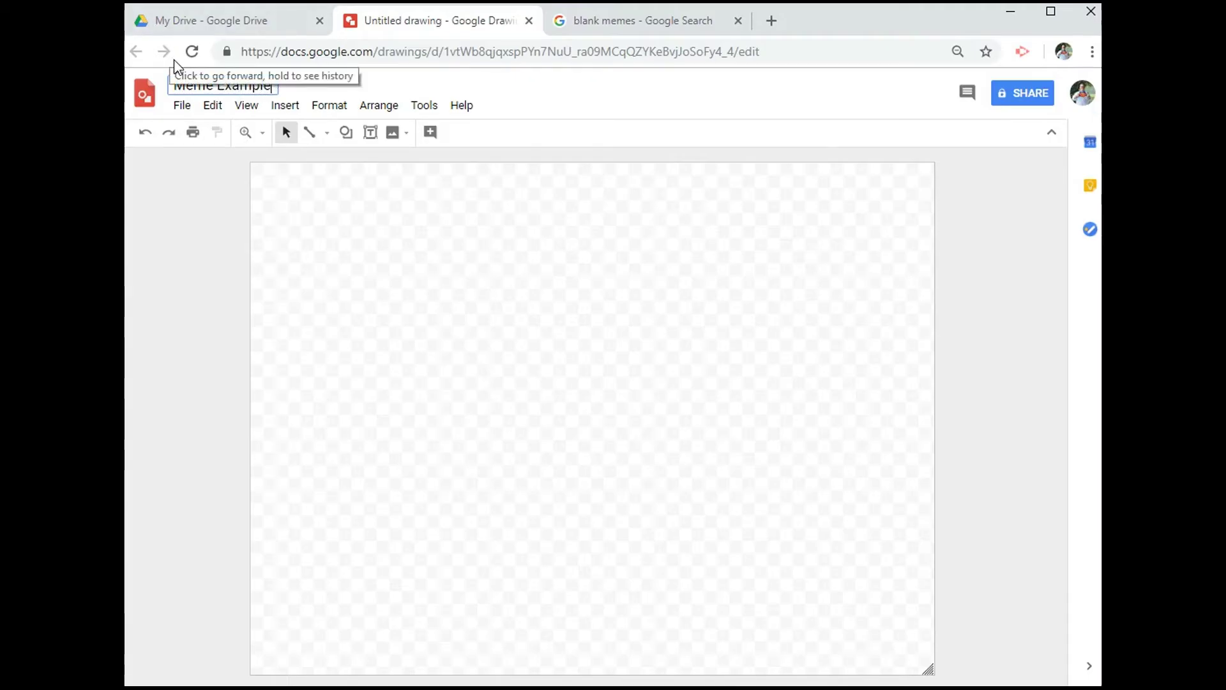
left_click(329, 255)
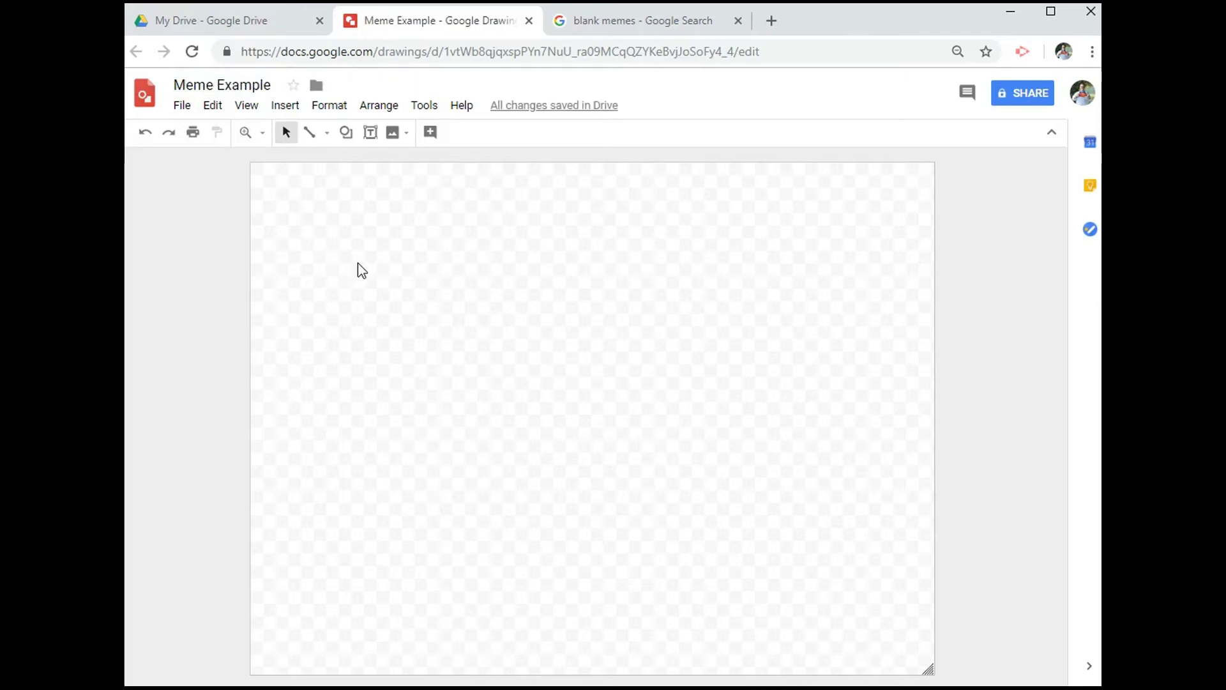
Step: Show Google image results for blank memes, filtered to large sizes
left_click(600, 29)
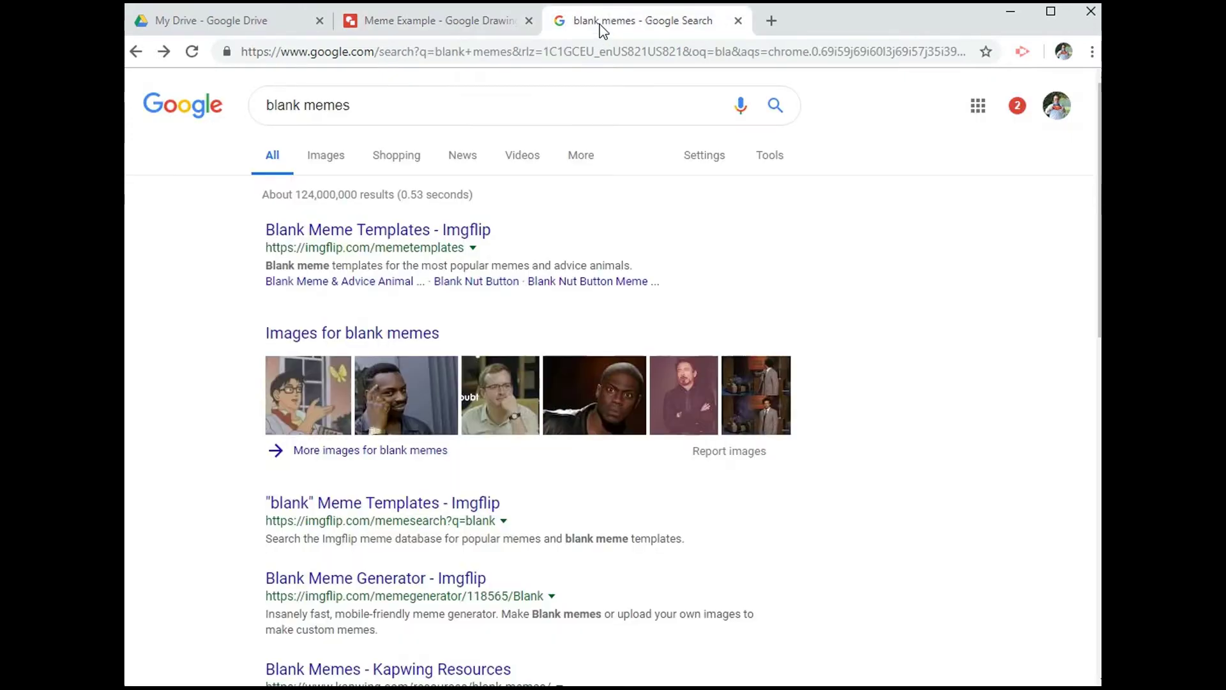
left_click(383, 110)
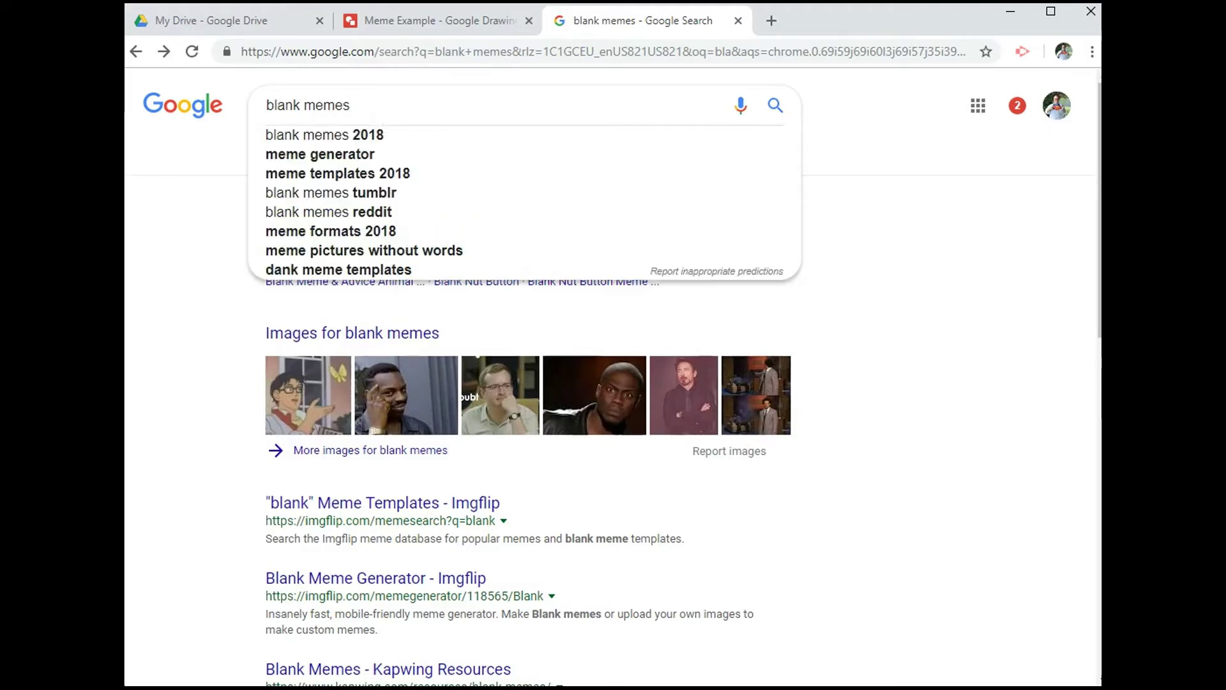
left_click(924, 156)
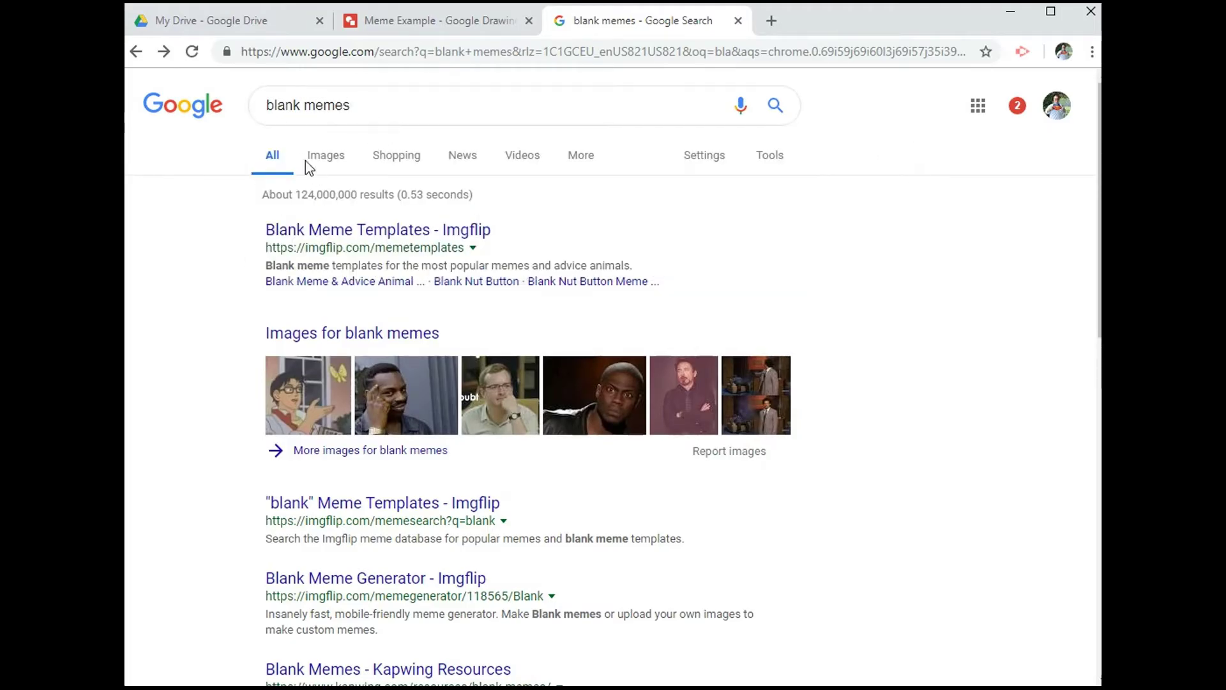
left_click(321, 157)
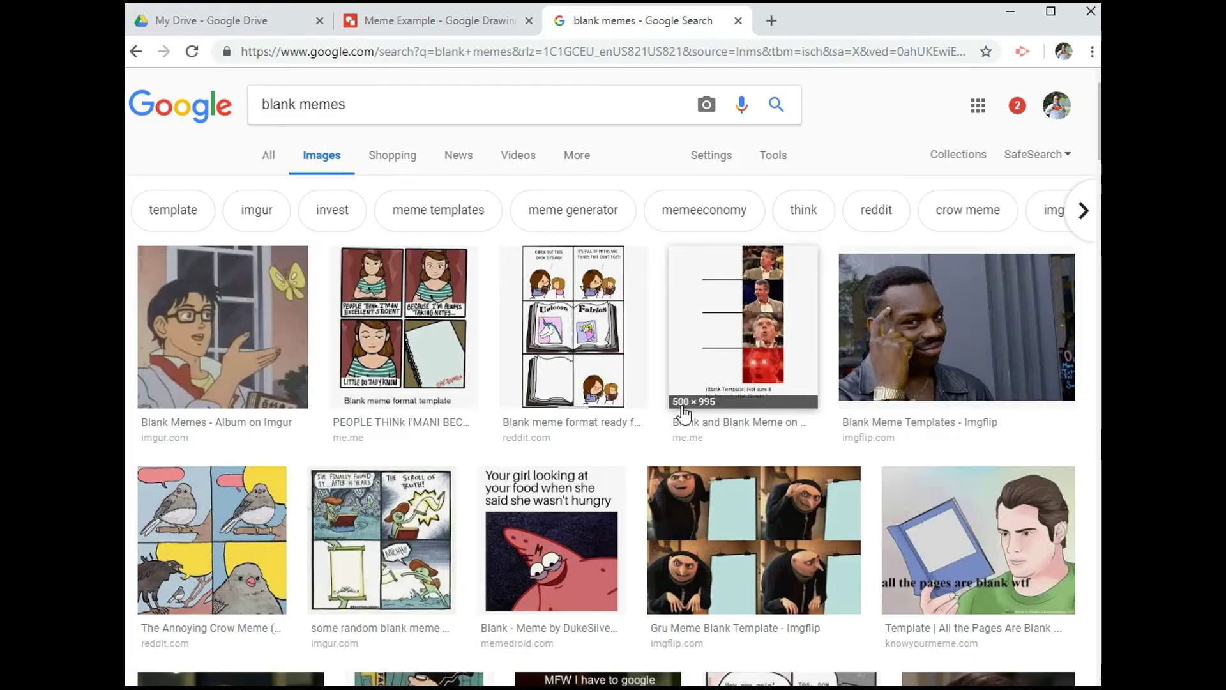
left_click(774, 157)
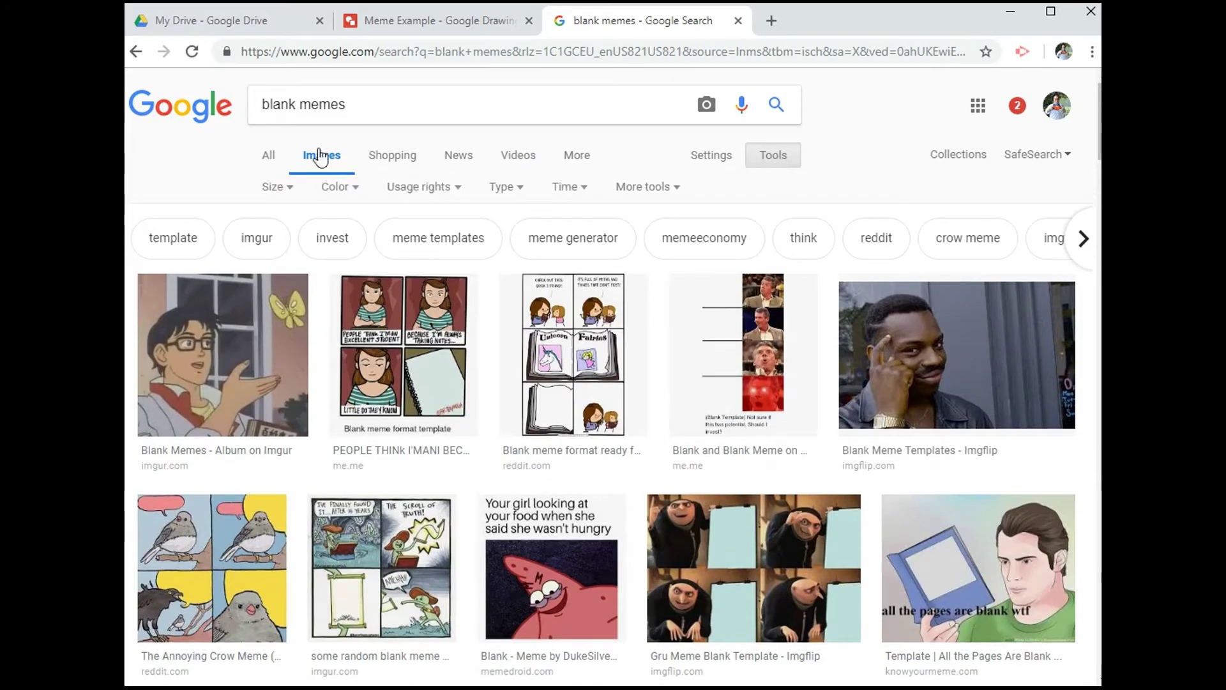
left_click(287, 192)
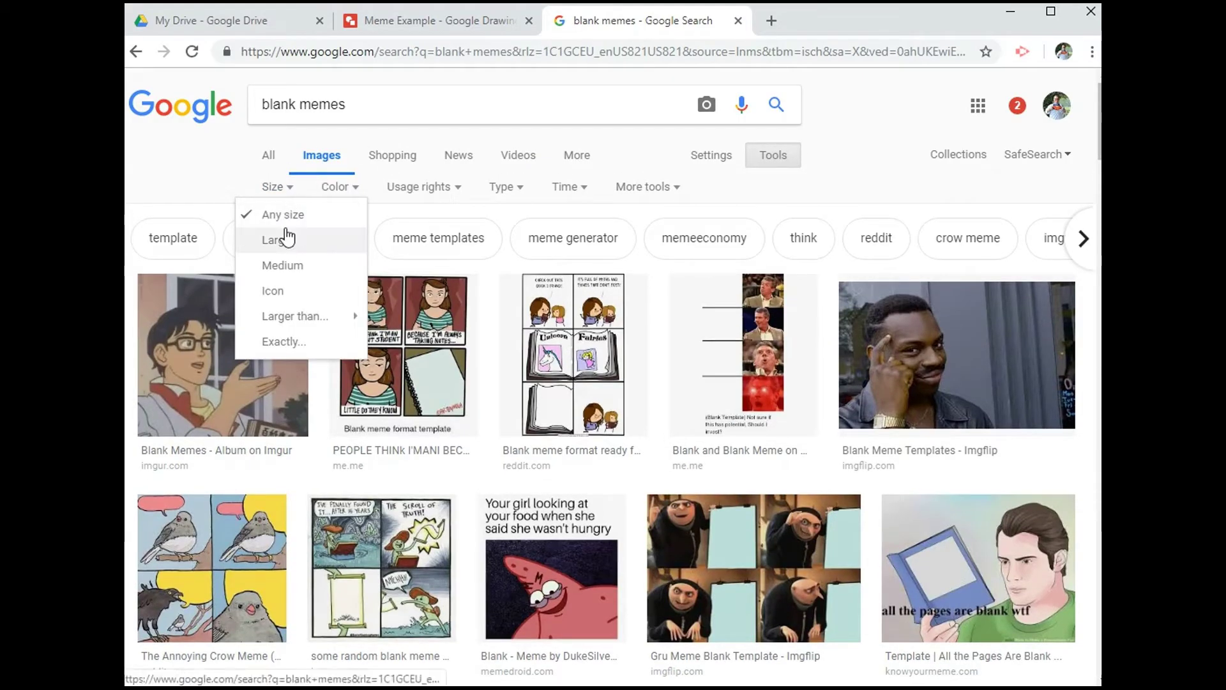
left_click(278, 246)
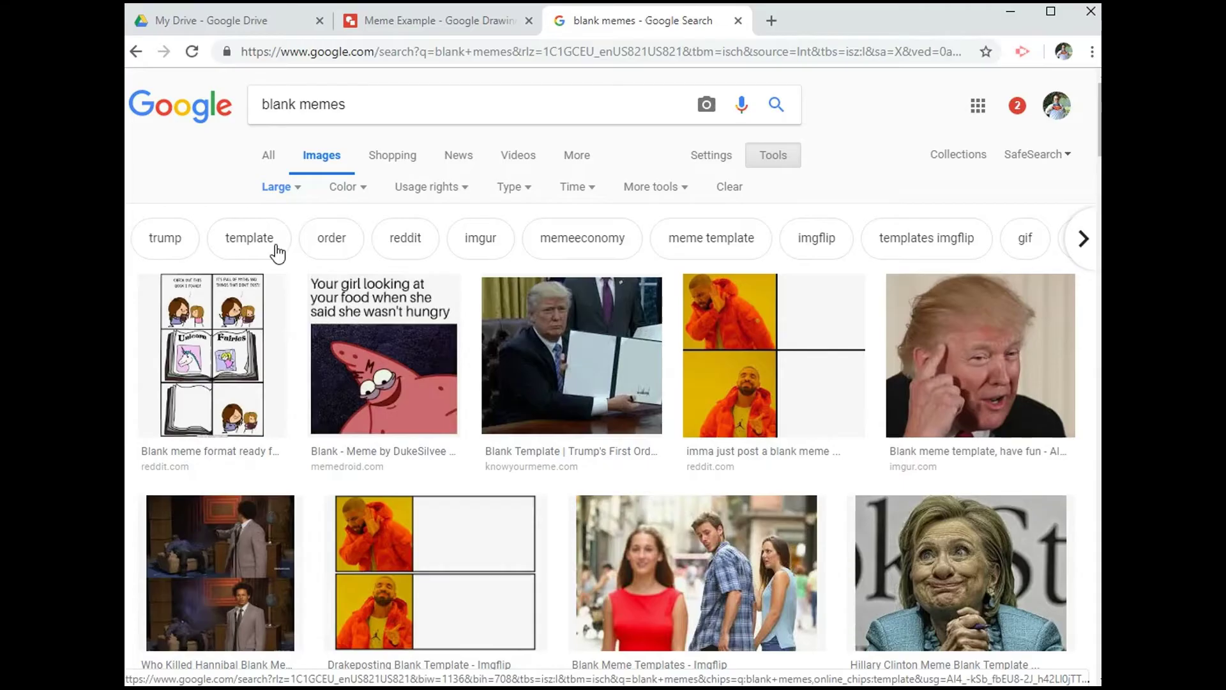
Step: Browse the large blank-meme images and open the Toy Story Woody and Buzz preview
scroll(276, 253, "down", 2)
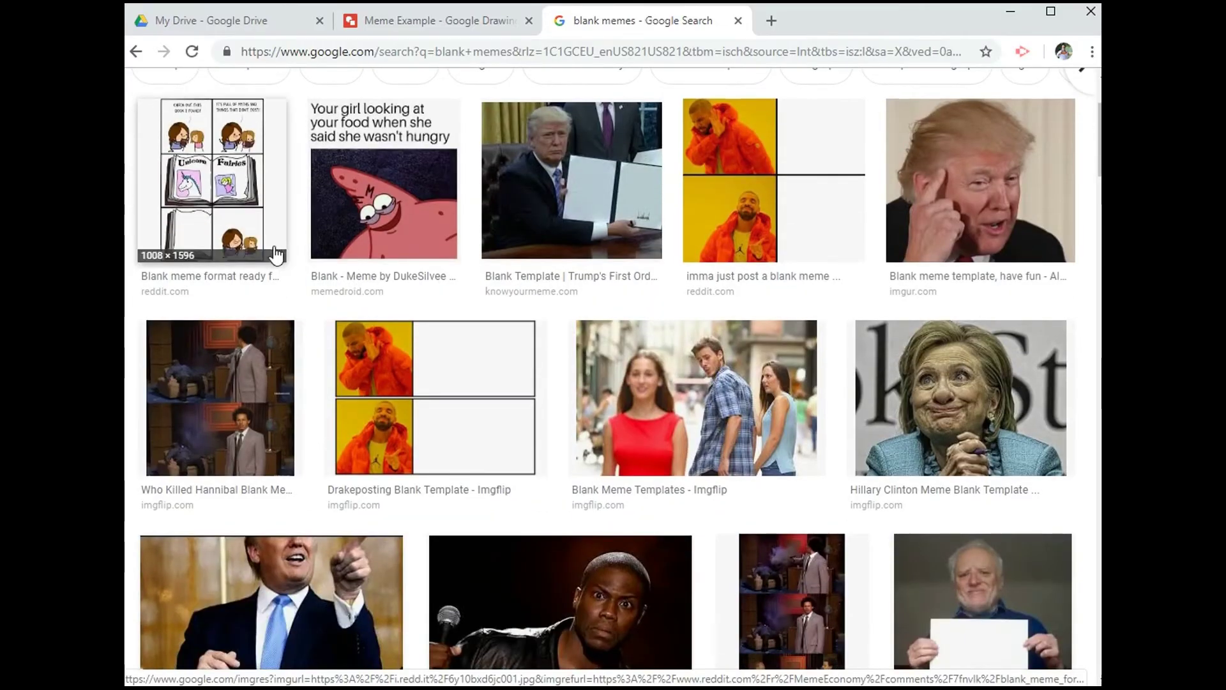
scroll(275, 255, "down", 2)
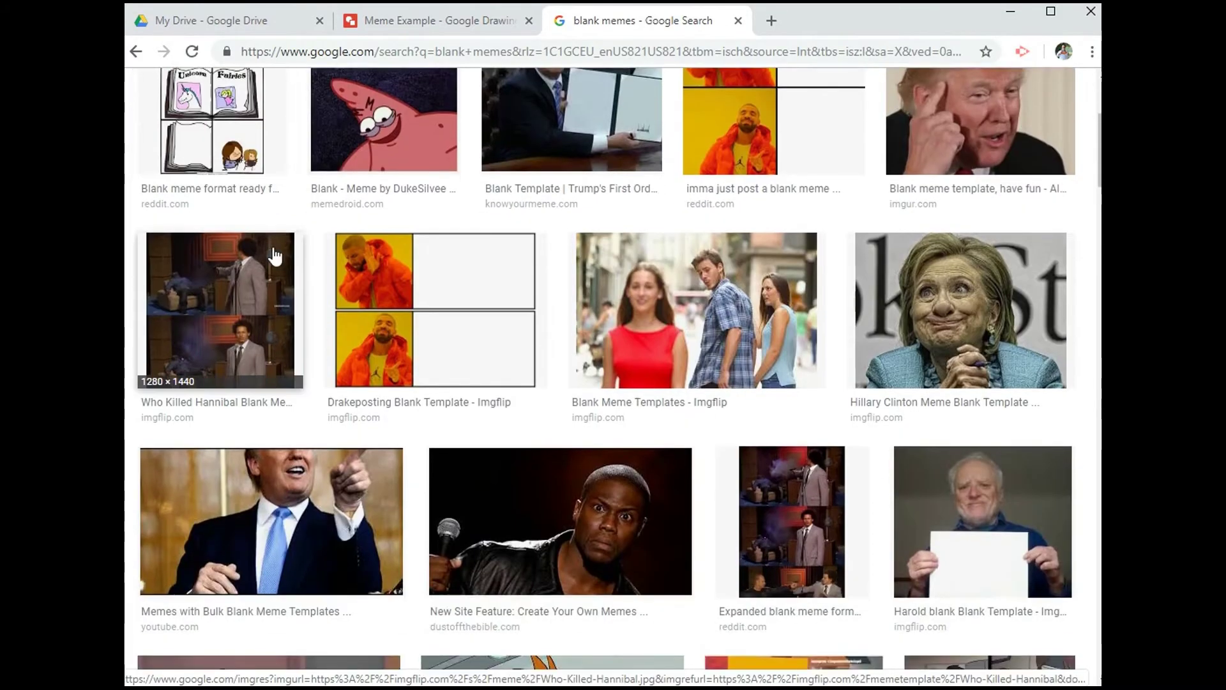
scroll(275, 256, "down", 2)
scroll(534, 255, "down", 1)
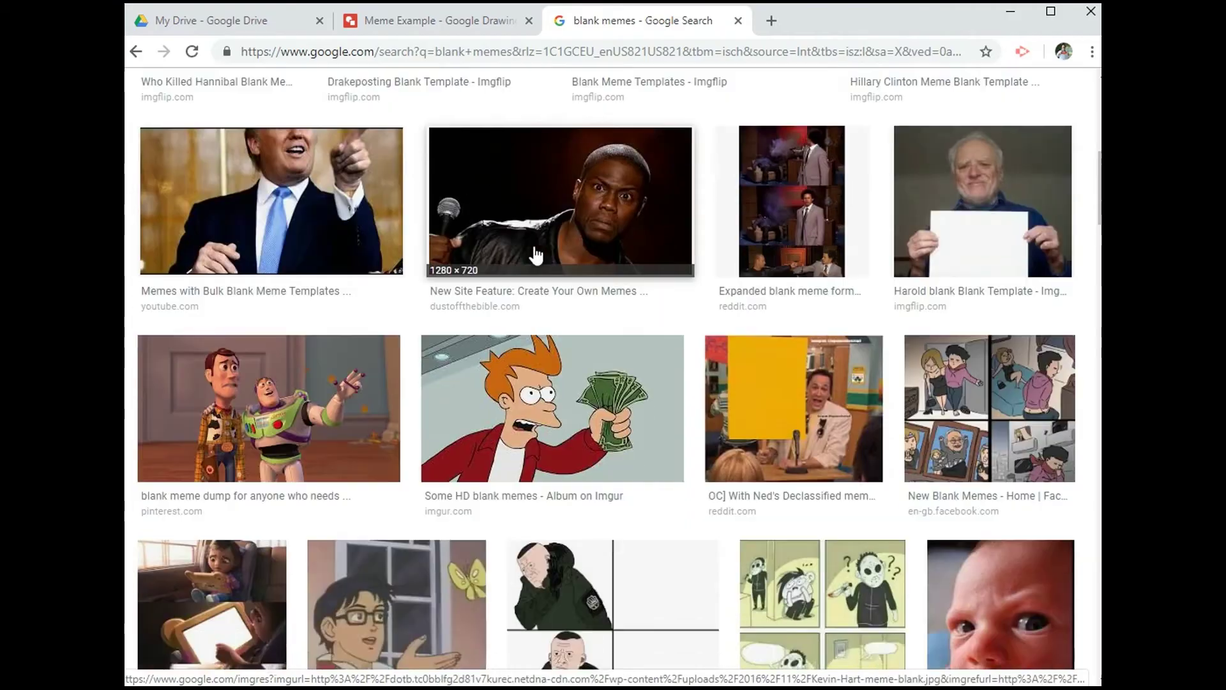
scroll(534, 256, "down", 2)
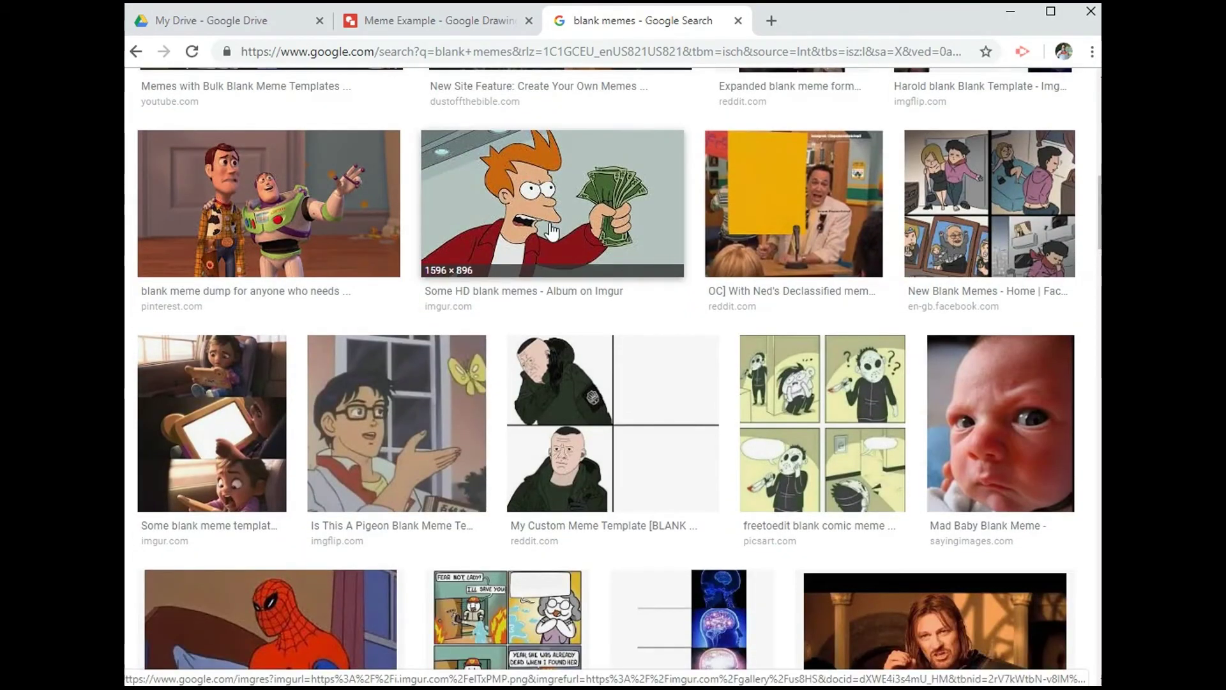
scroll(550, 236, "down", 2)
scroll(273, 249, "down", 2)
scroll(281, 268, "down", 3)
scroll(287, 284, "down", 2)
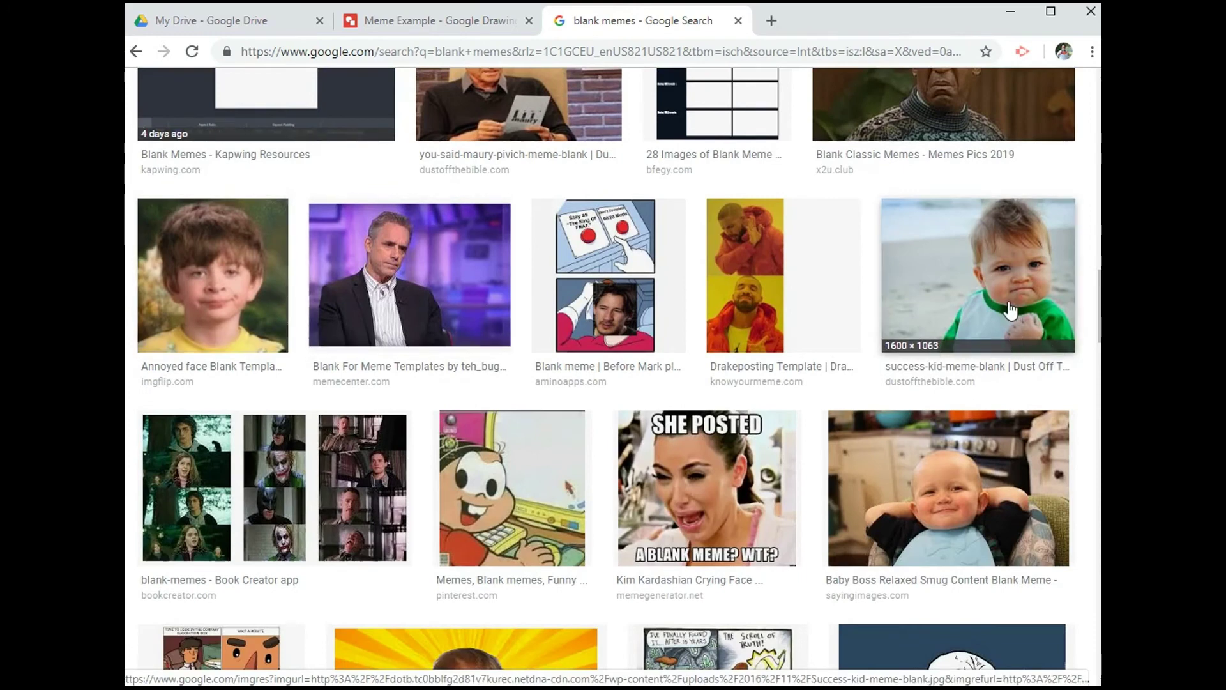
scroll(474, 377, "up", 5)
scroll(473, 377, "up", 4)
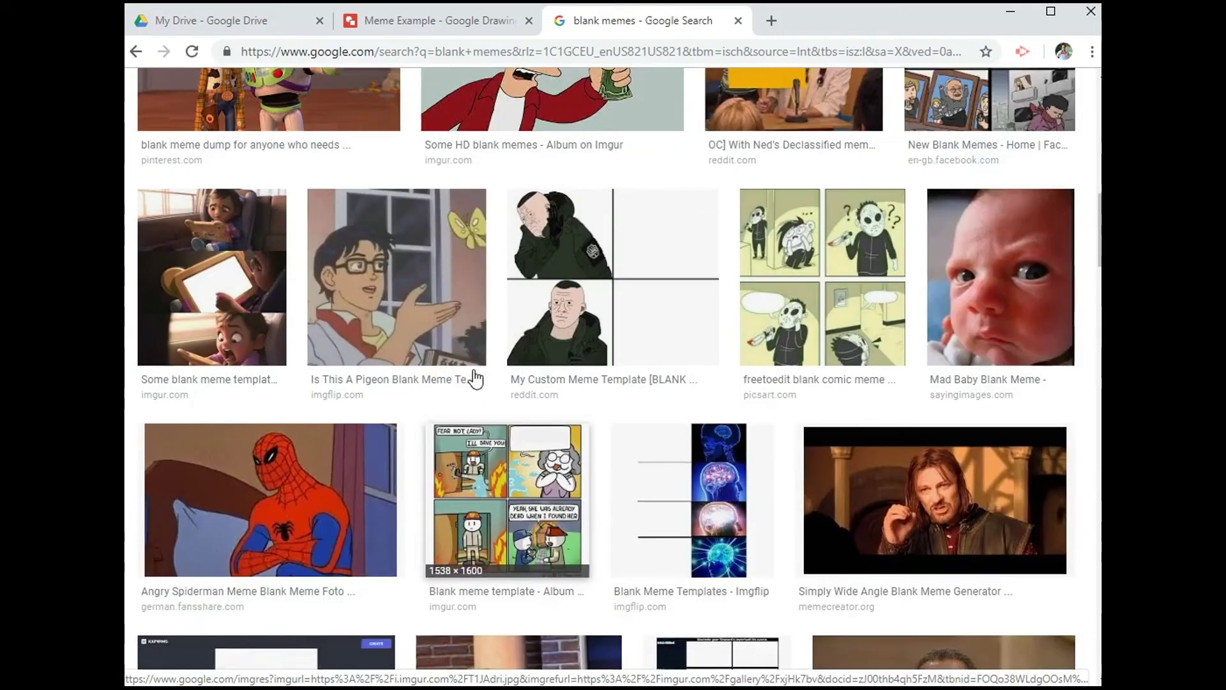
scroll(473, 377, "up", 3)
left_click(294, 302)
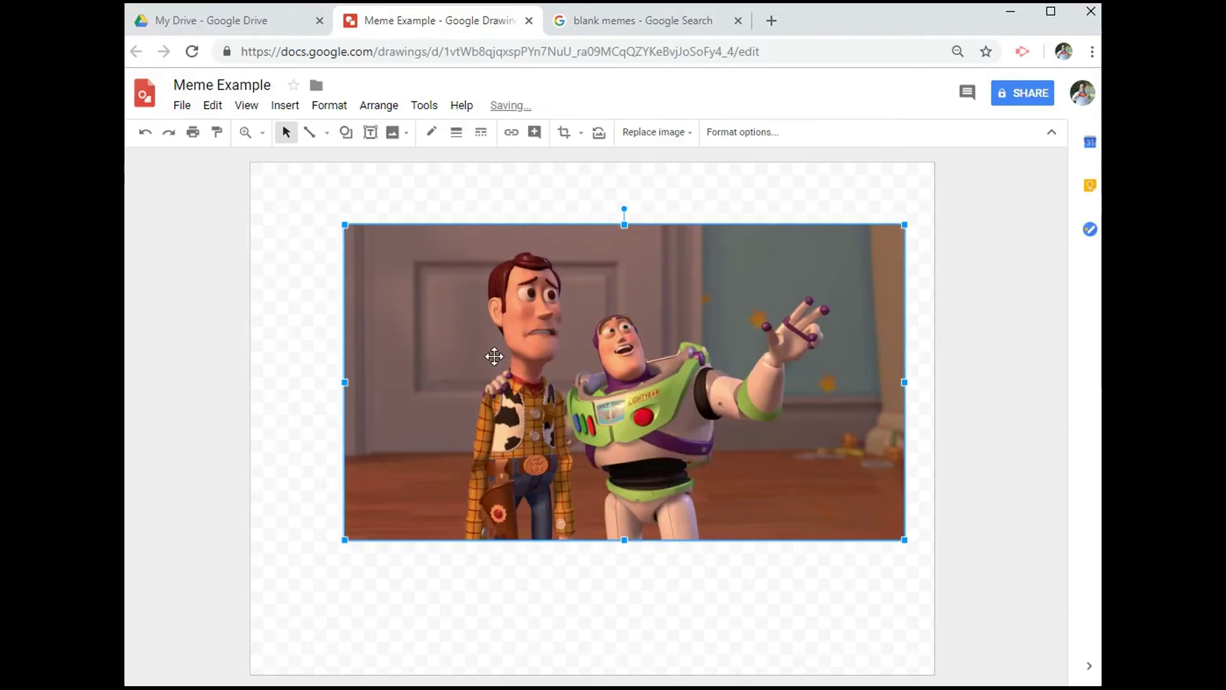
Step: Align the image to the canvas's top-left corner and shrink the canvas to its edges
left_click_drag(487, 367, 394, 305)
left_click(956, 606)
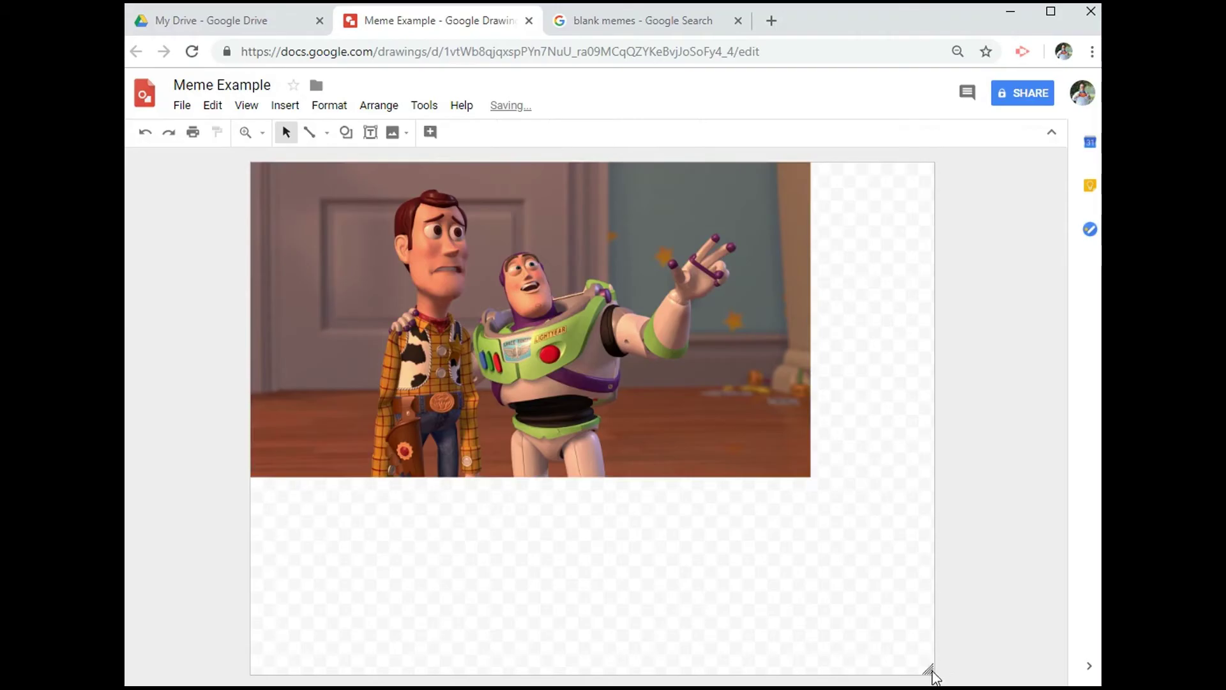
left_click_drag(930, 671, 811, 477)
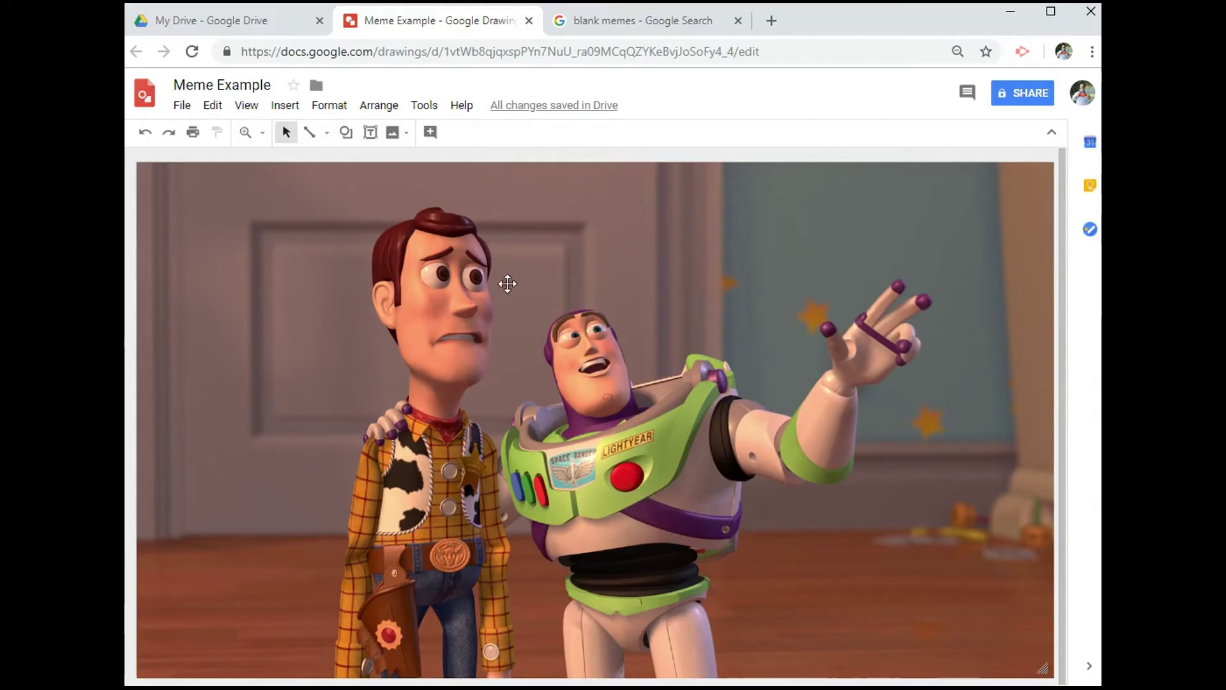
Step: Draw a wide text box across the image's top and enter 'Type your meme text here!'
left_click(371, 133)
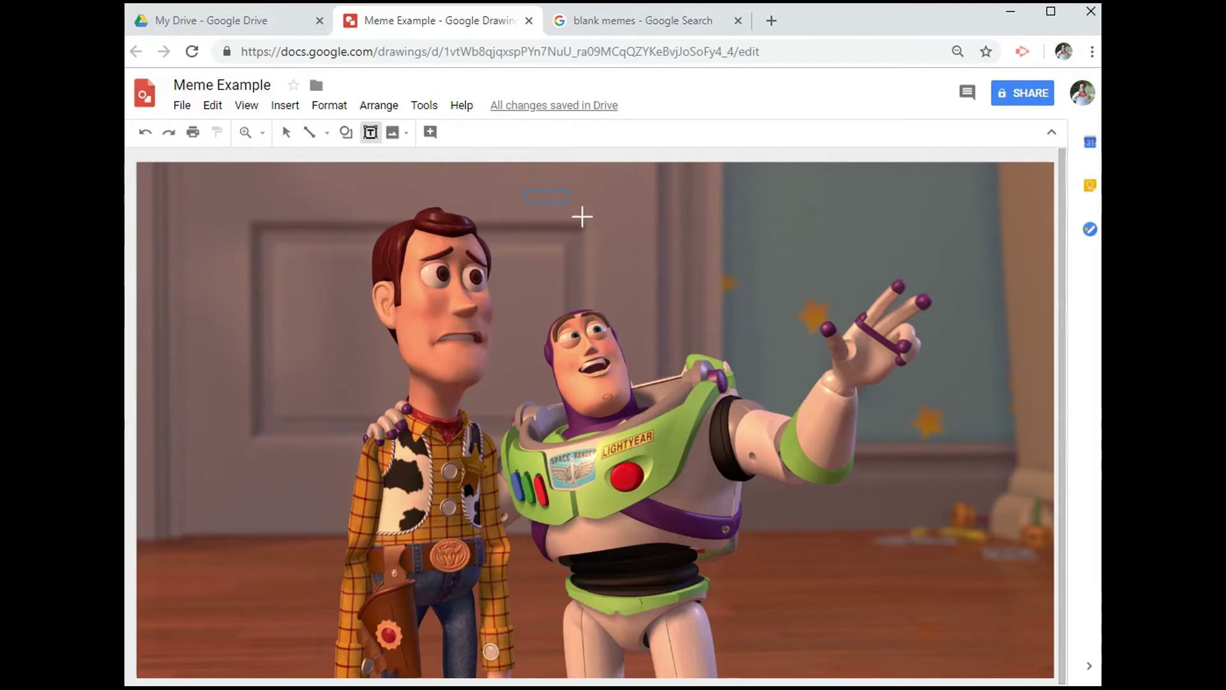
left_click_drag(525, 190, 817, 257)
left_click_drag(950, 252, 1034, 278)
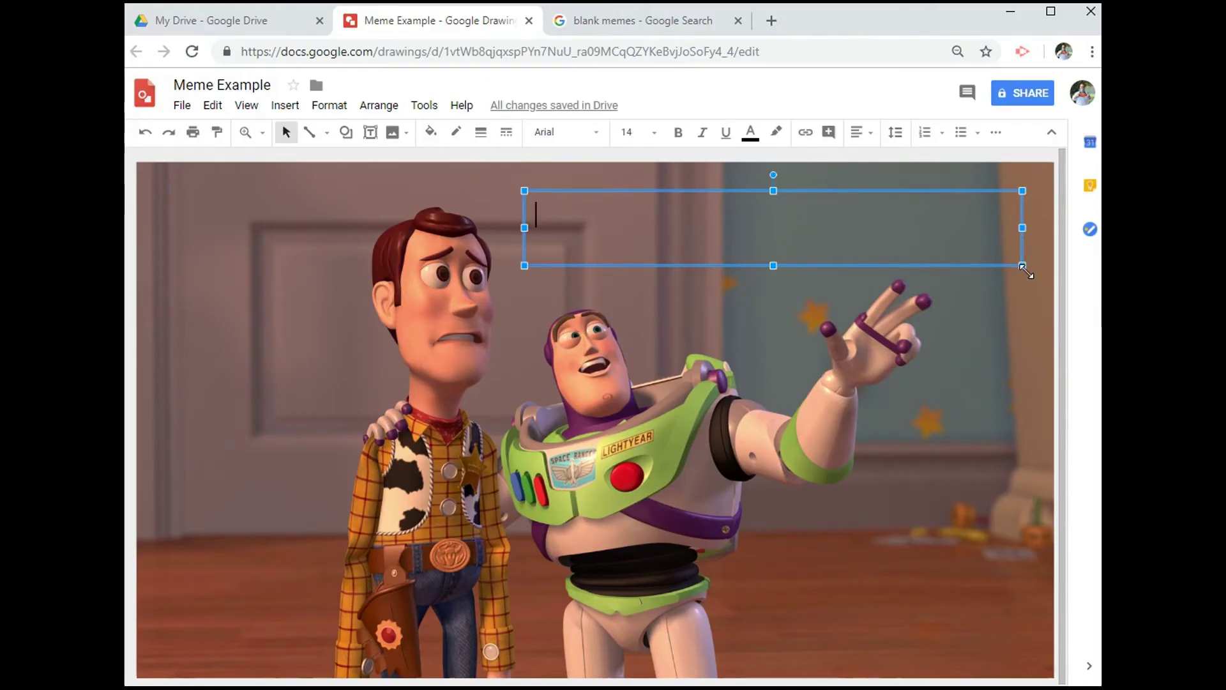
type("Type ")
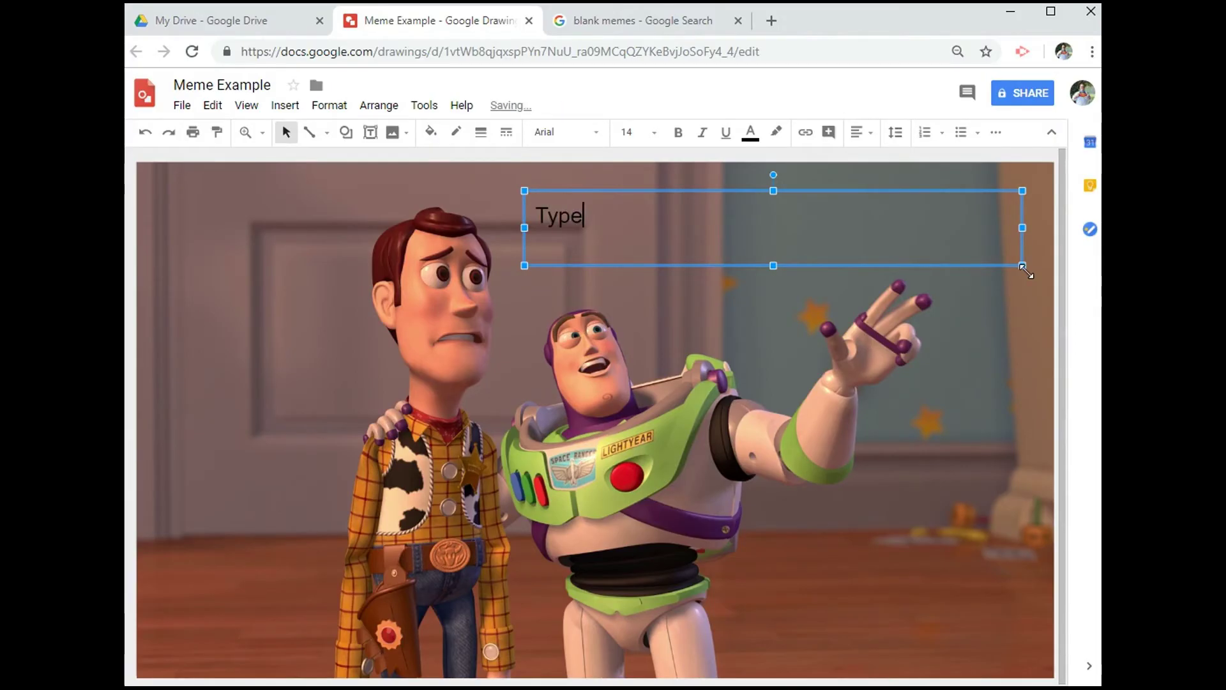
type("you")
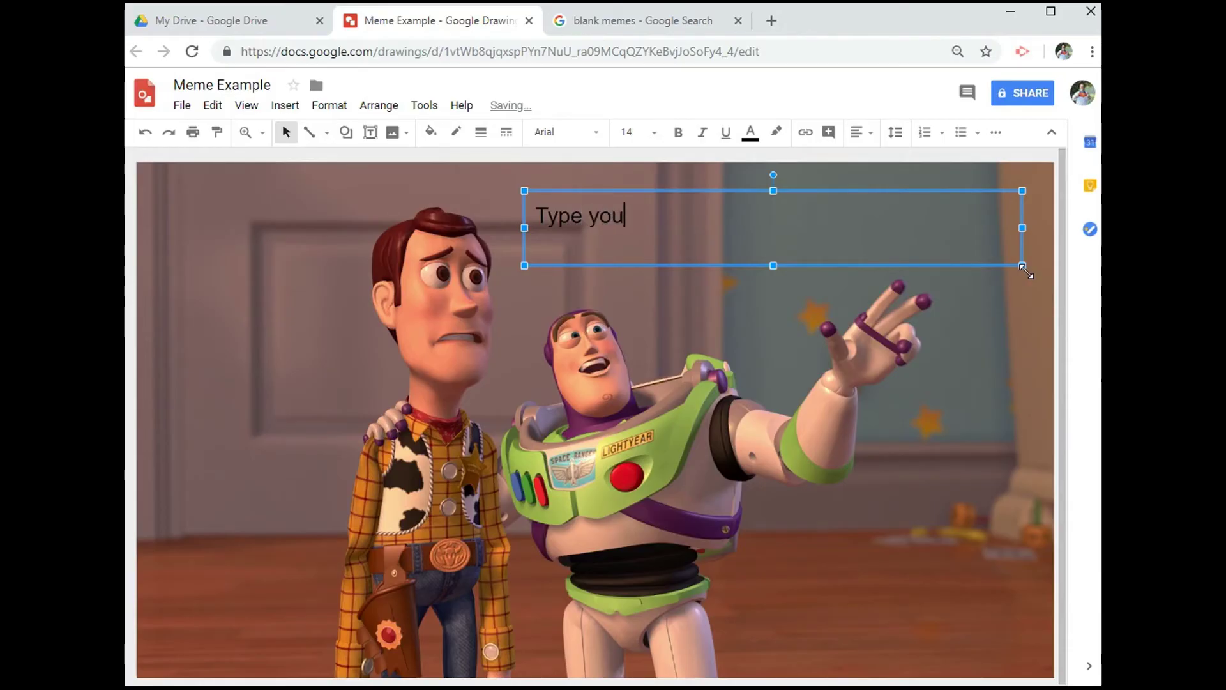
type("r meme t")
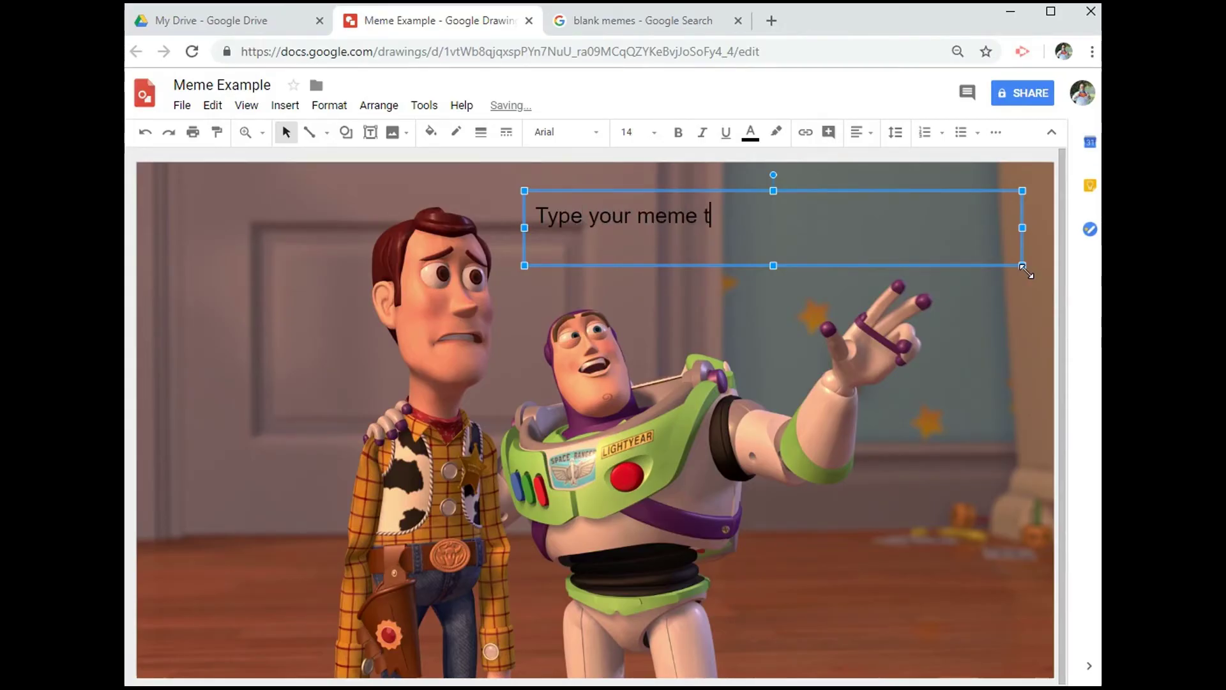
type("ext here!")
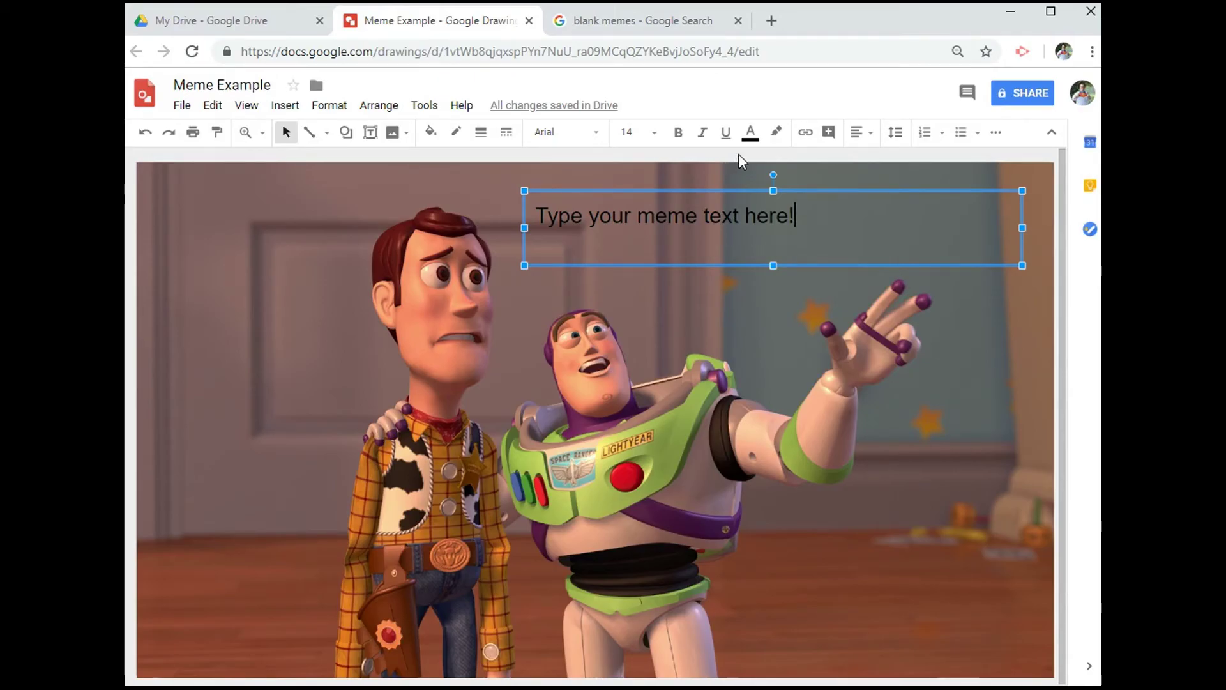
Step: Format the whole caption as white, centre-aligned, 24 pt bold text
triple_click(754, 235)
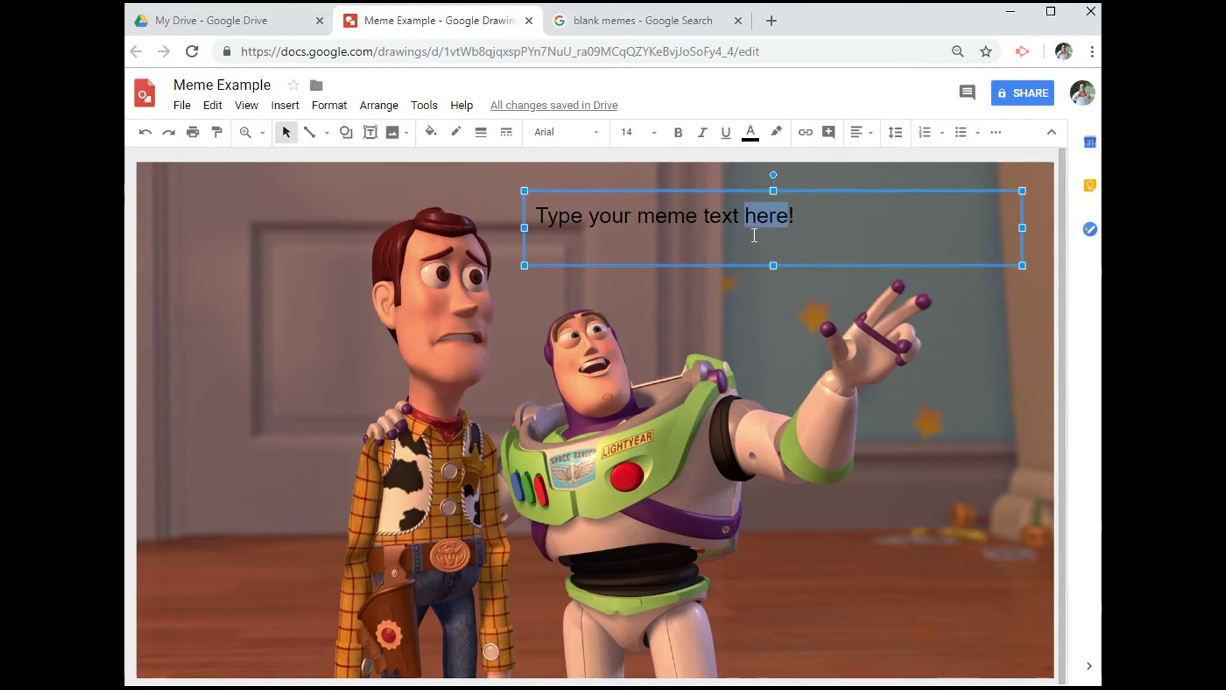
left_click(750, 132)
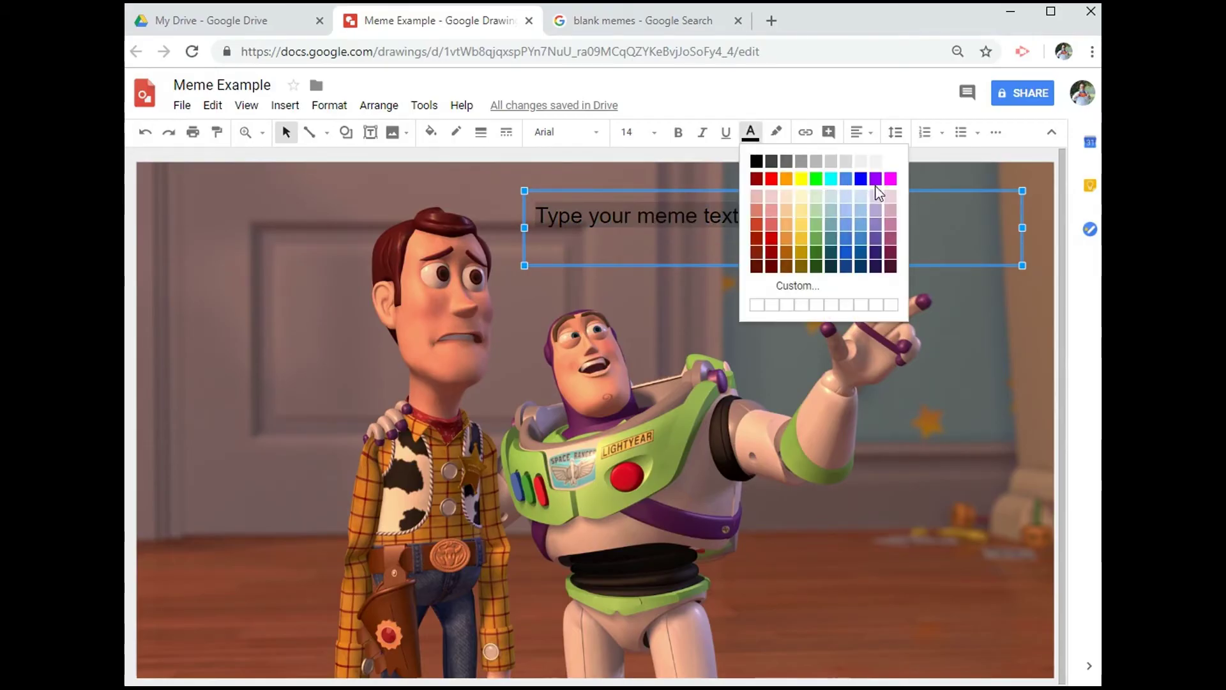
left_click(891, 161)
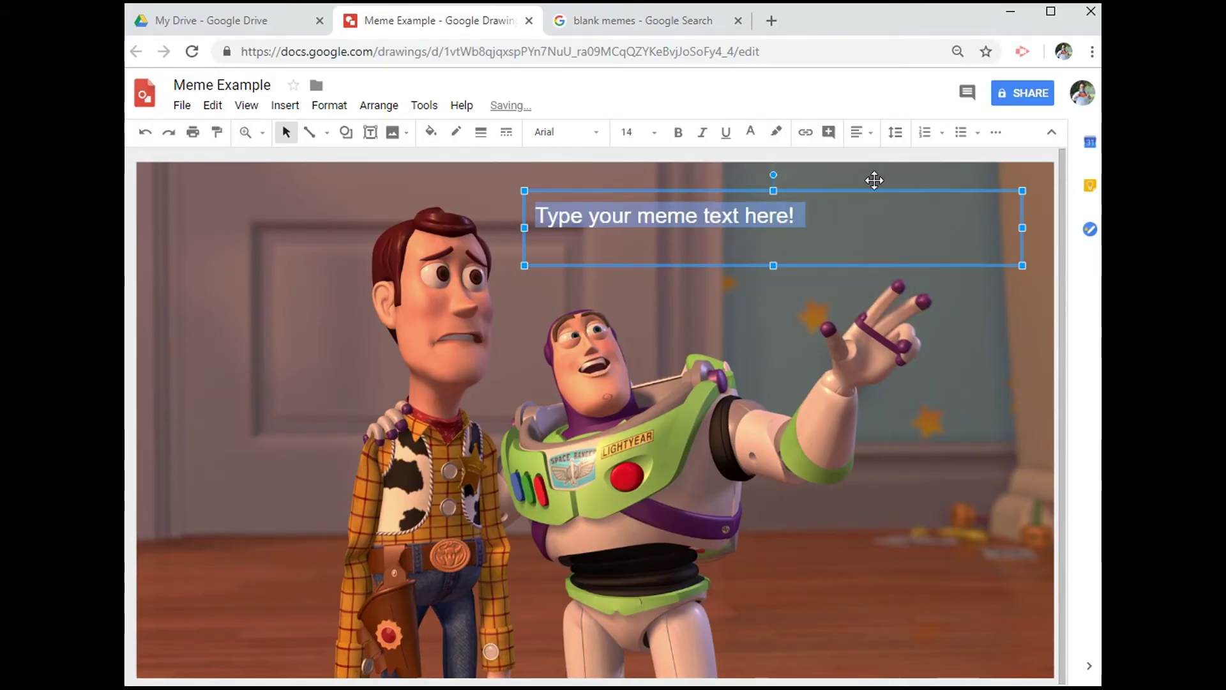
left_click(868, 133)
left_click(885, 160)
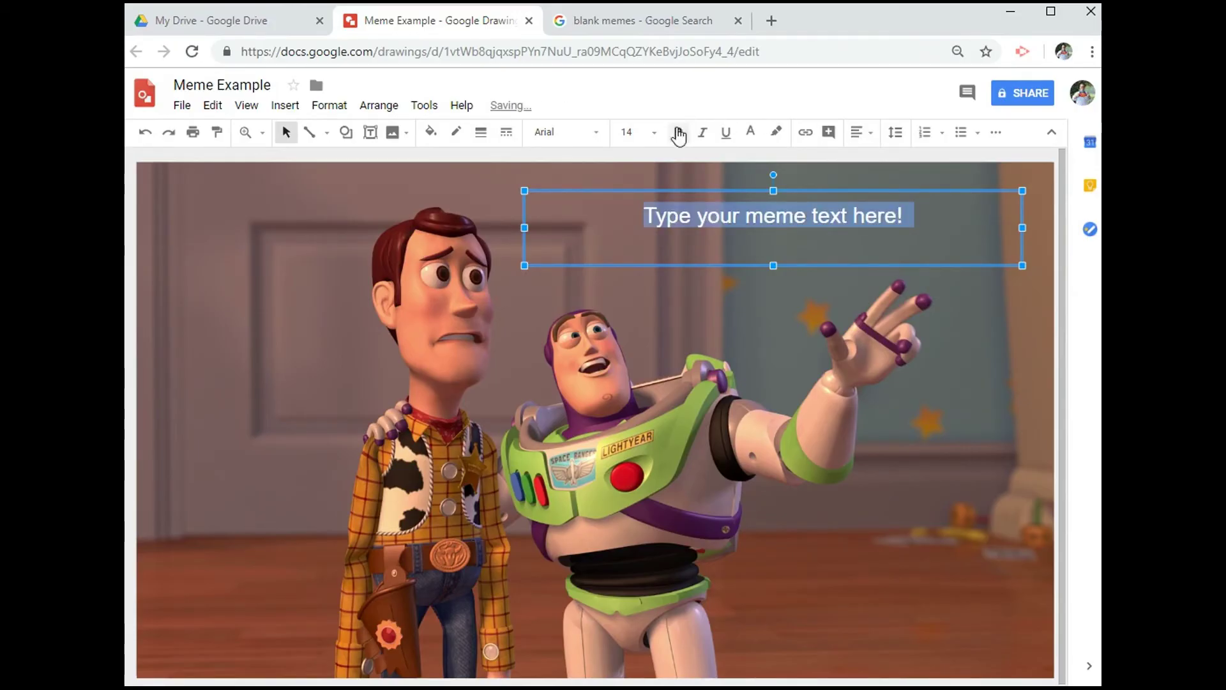
left_click(654, 132)
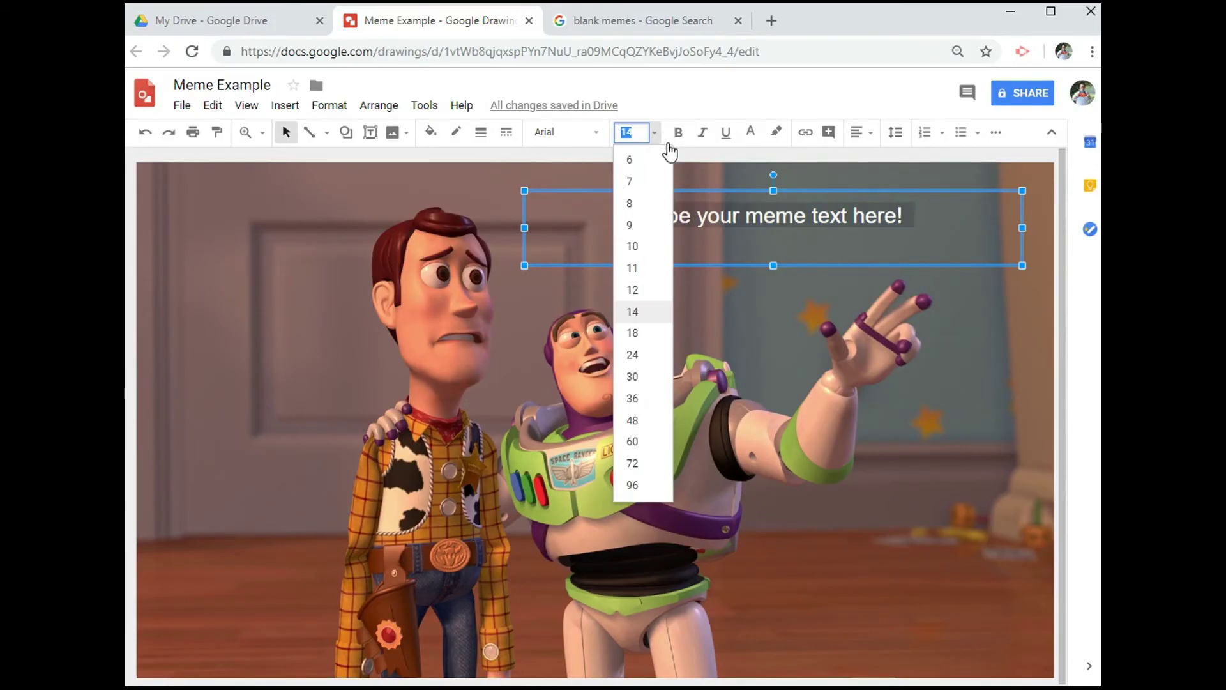
left_click(650, 355)
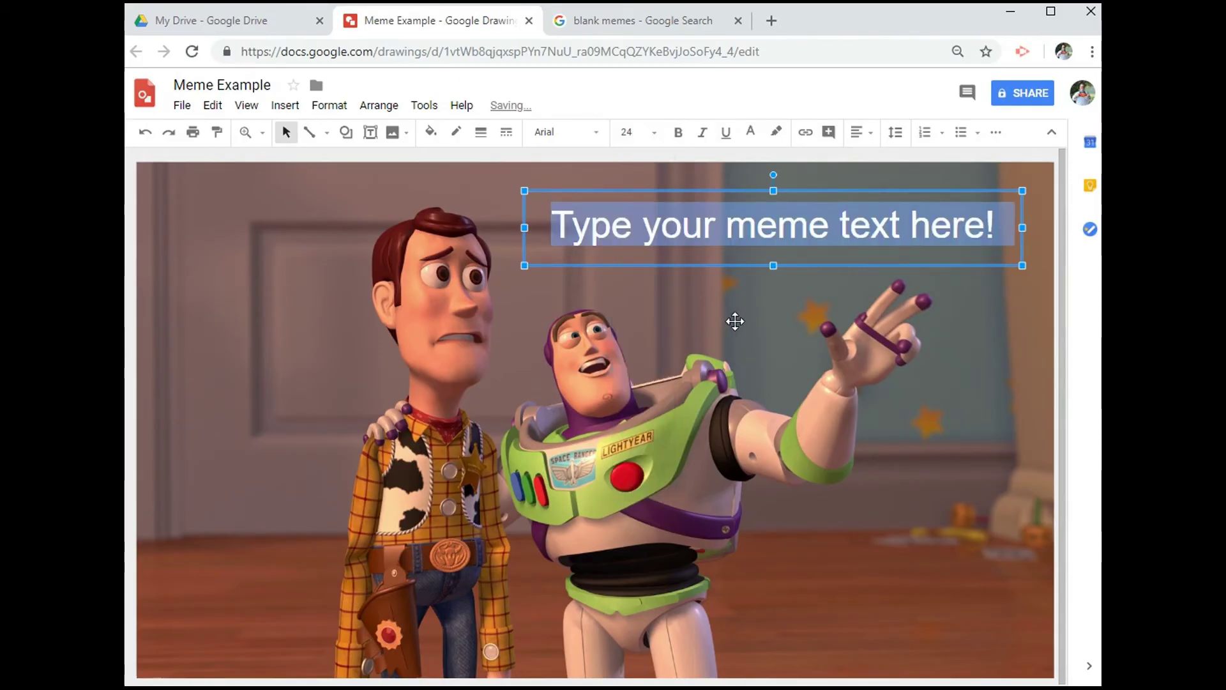
left_click(683, 133)
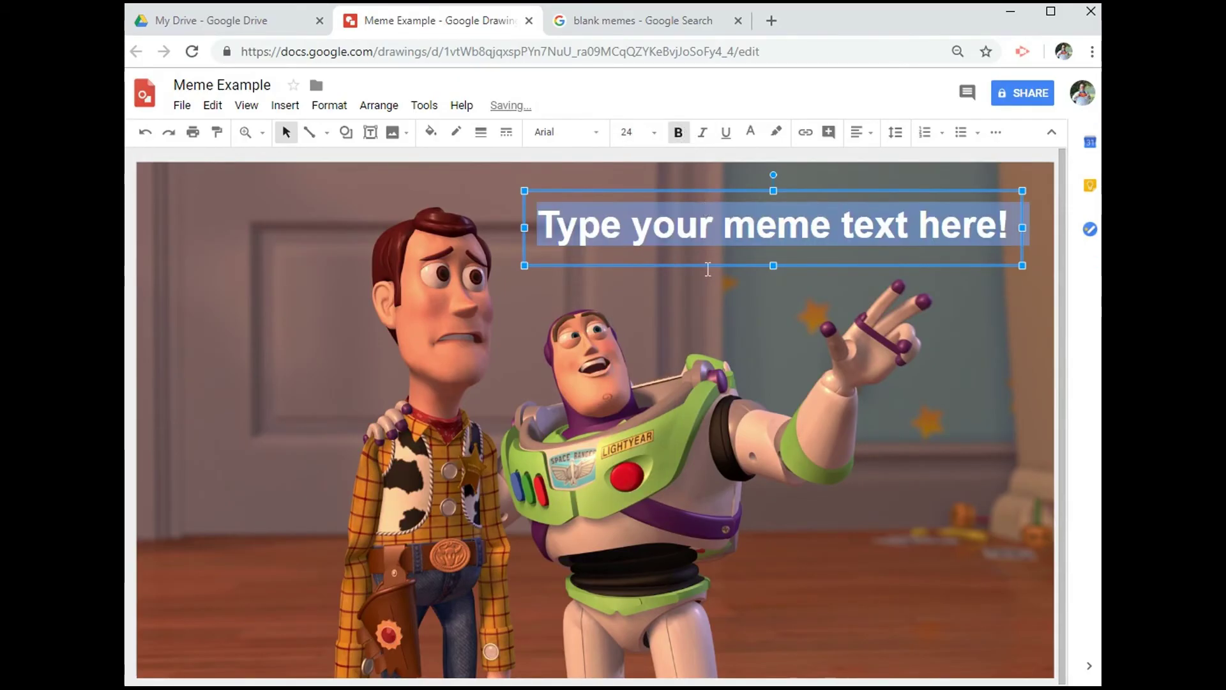
left_click(705, 290)
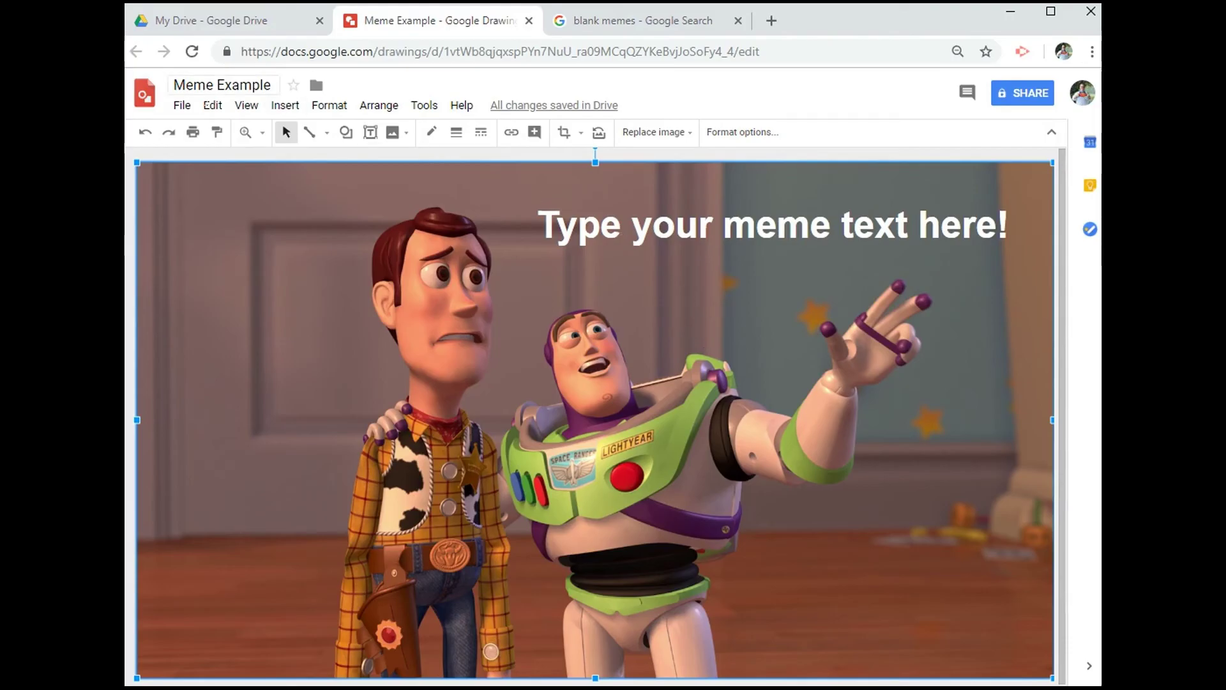
Step: Open the File menu to reach the Download as format choices
left_click(183, 106)
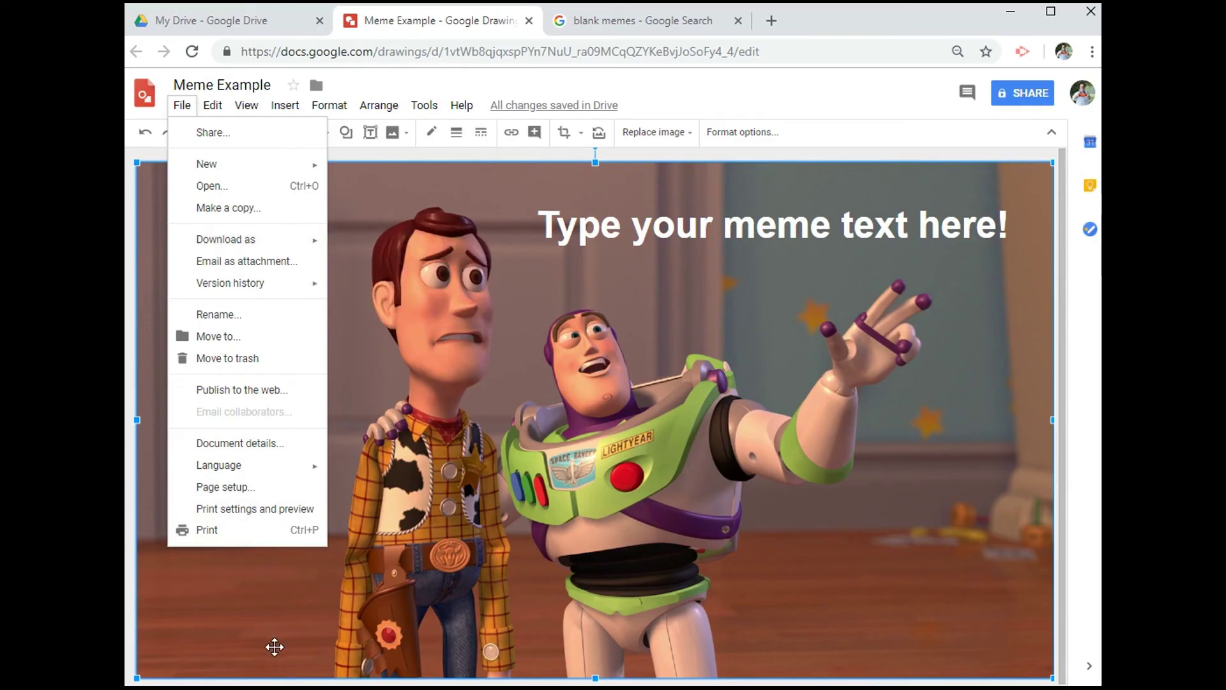
Step: Dismiss the File menu without downloading, leaving the finished meme showing
left_click(224, 652)
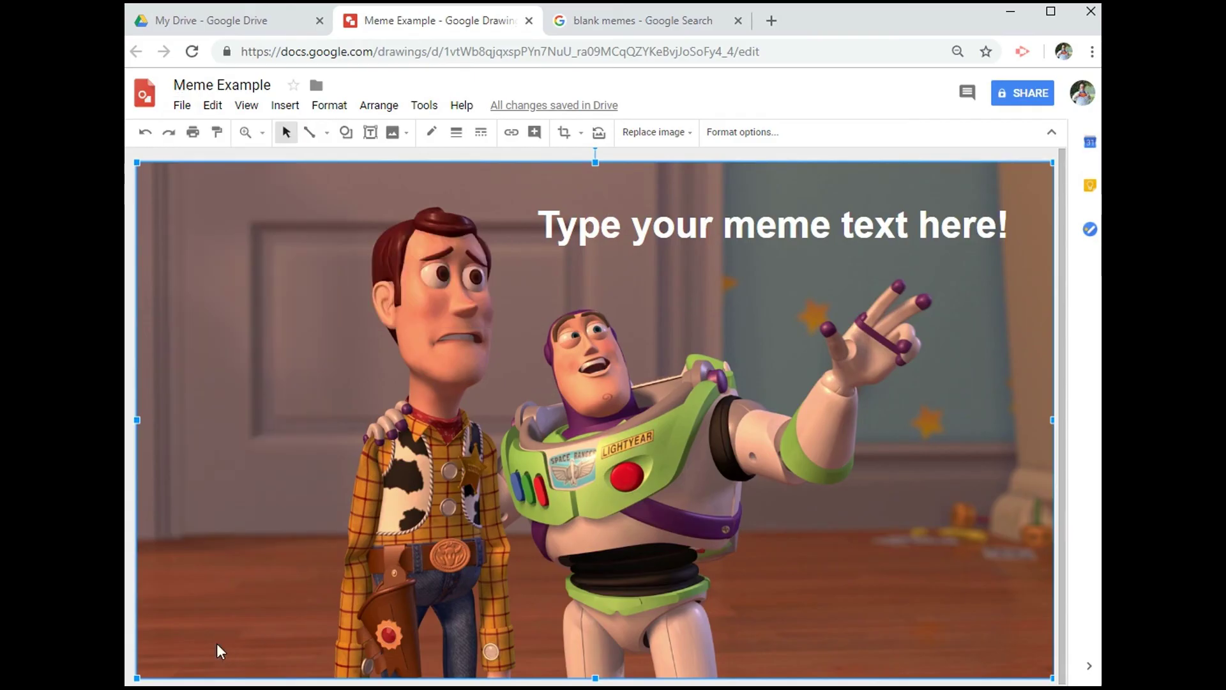